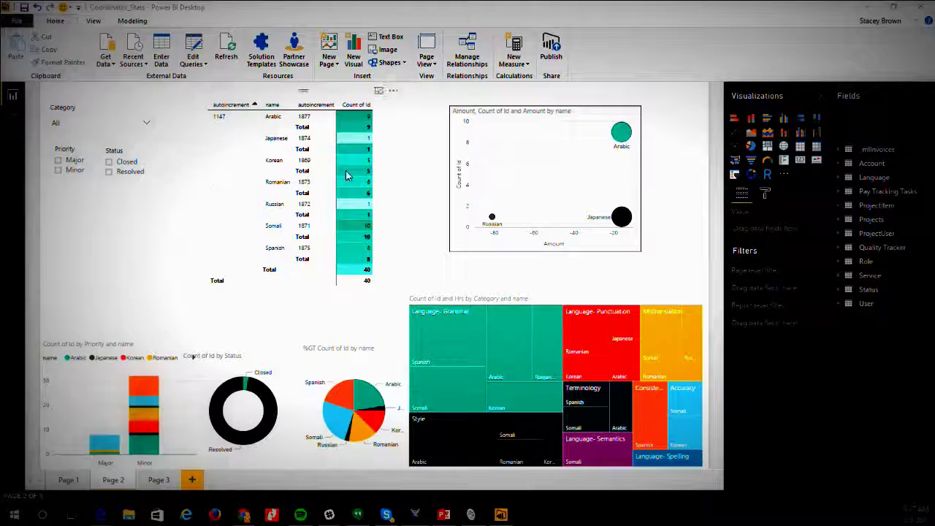
pyautogui.click(108, 64)
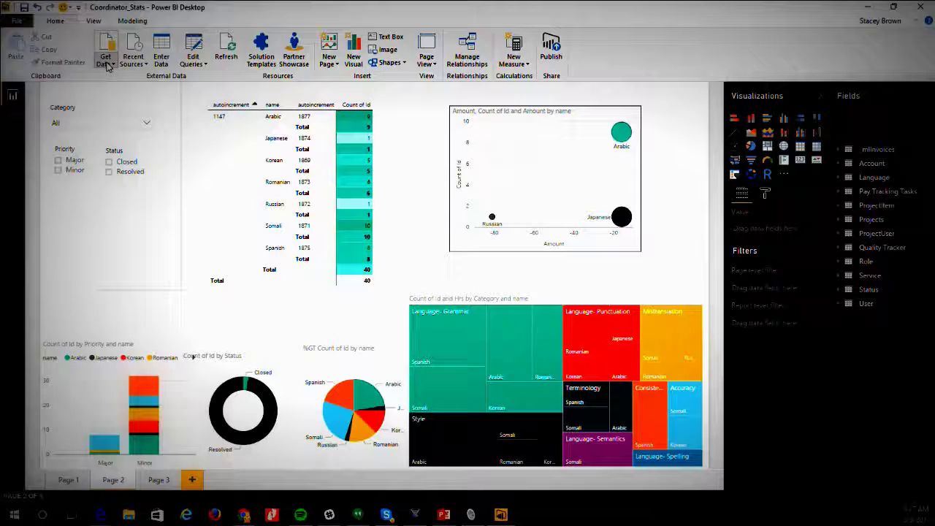
pyautogui.click(106, 62)
pyautogui.click(106, 62)
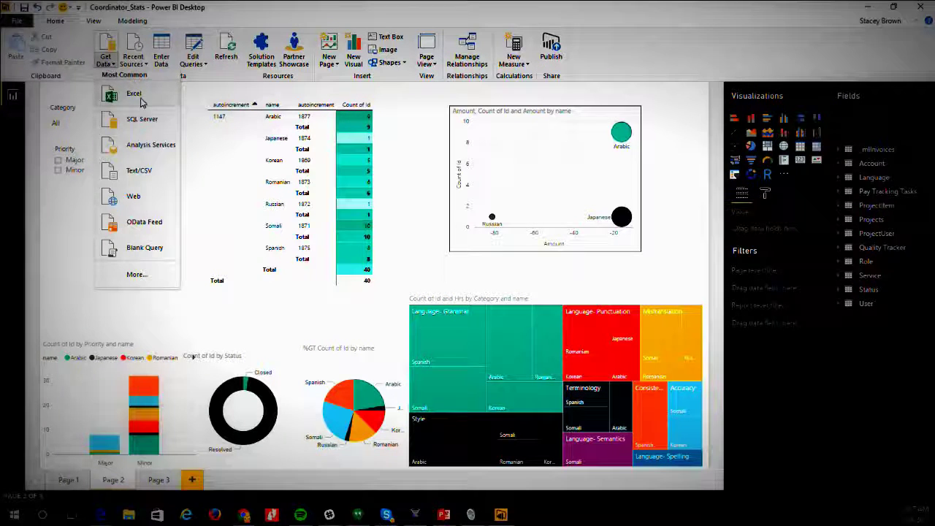
pyautogui.click(135, 274)
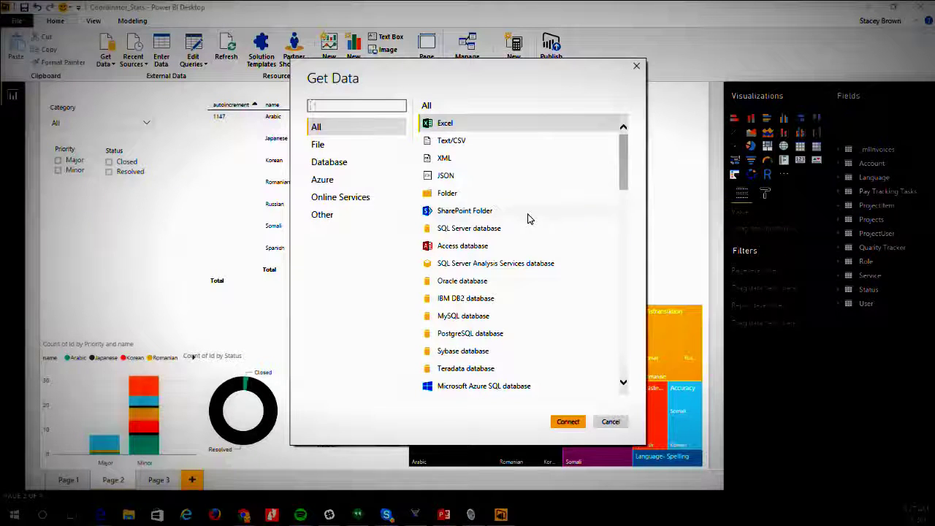
pyautogui.scroll(-1, 511, 252)
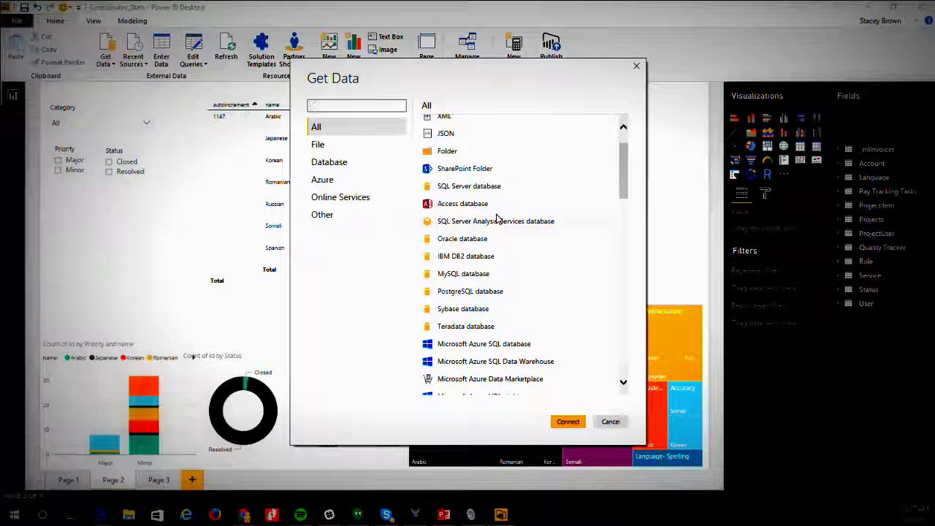
pyautogui.scroll(-4, 496, 222)
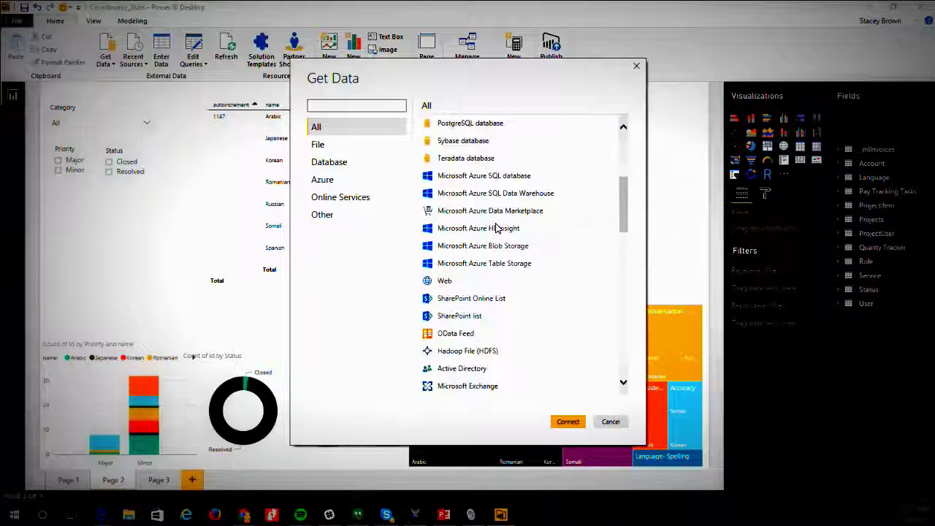
pyautogui.scroll(-4, 497, 230)
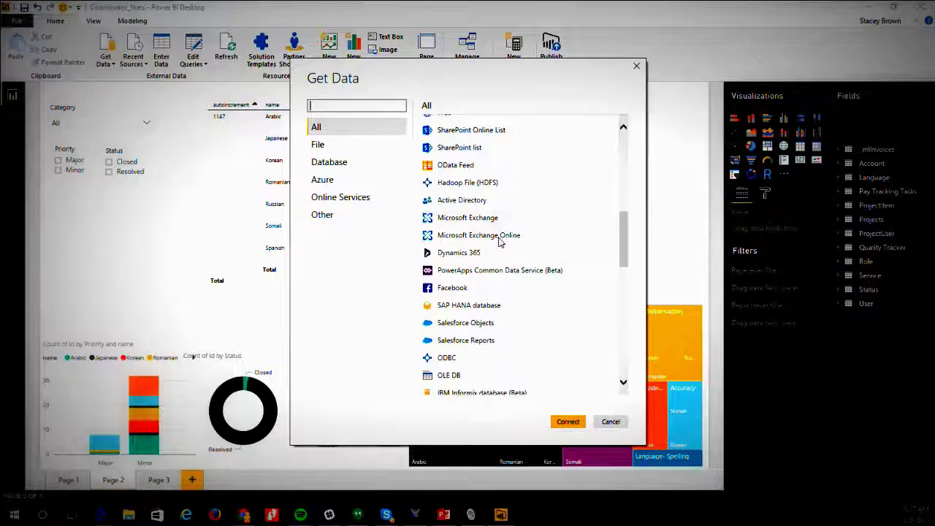
pyautogui.scroll(-9, 520, 261)
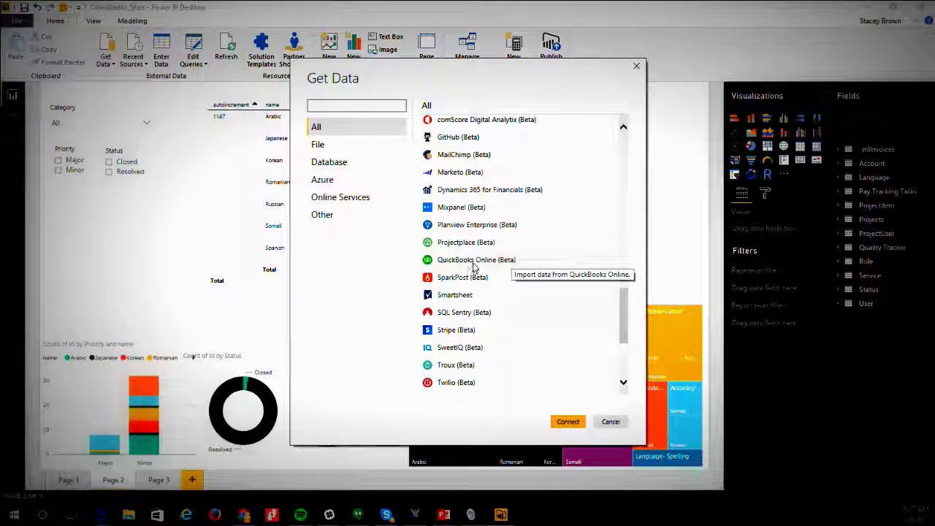
pyautogui.scroll(-4, 528, 313)
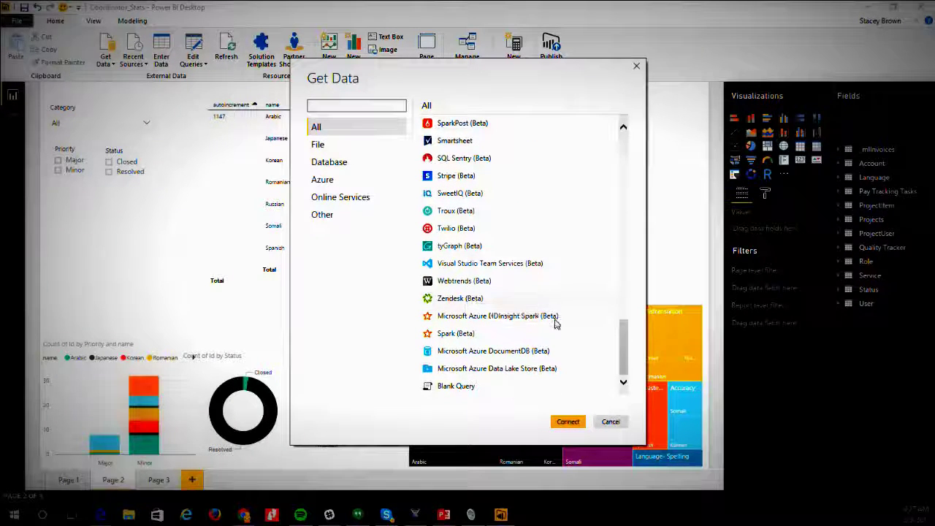
pyautogui.scroll(8, 501, 273)
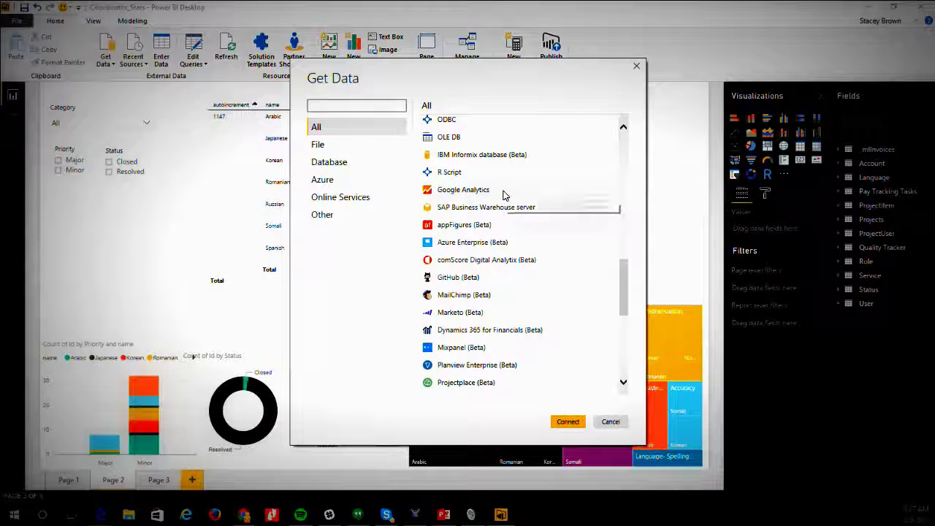
pyautogui.scroll(7, 559, 210)
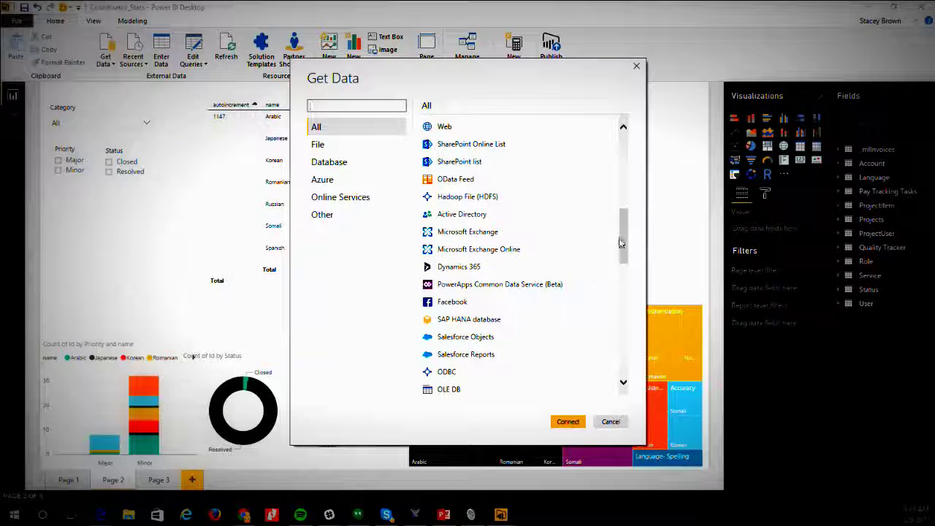
pyautogui.scroll(10, 475, 246)
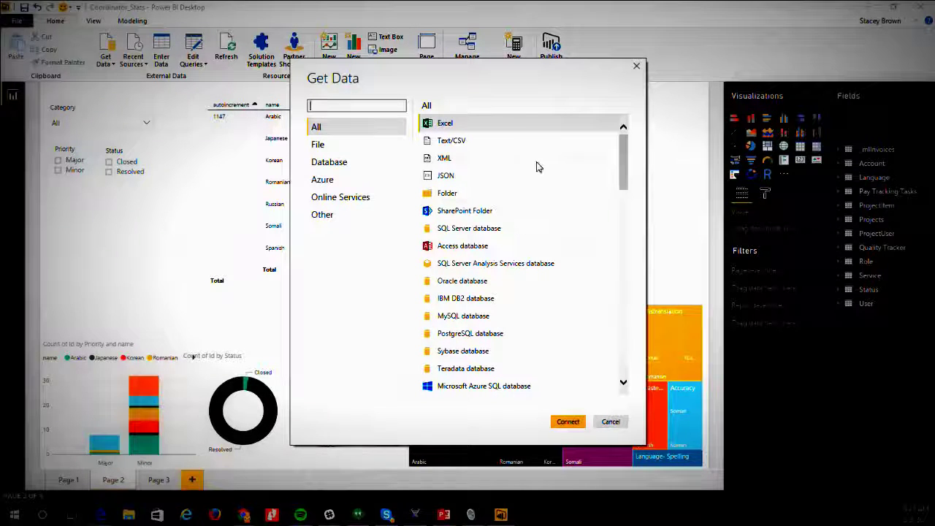
pyautogui.click(637, 68)
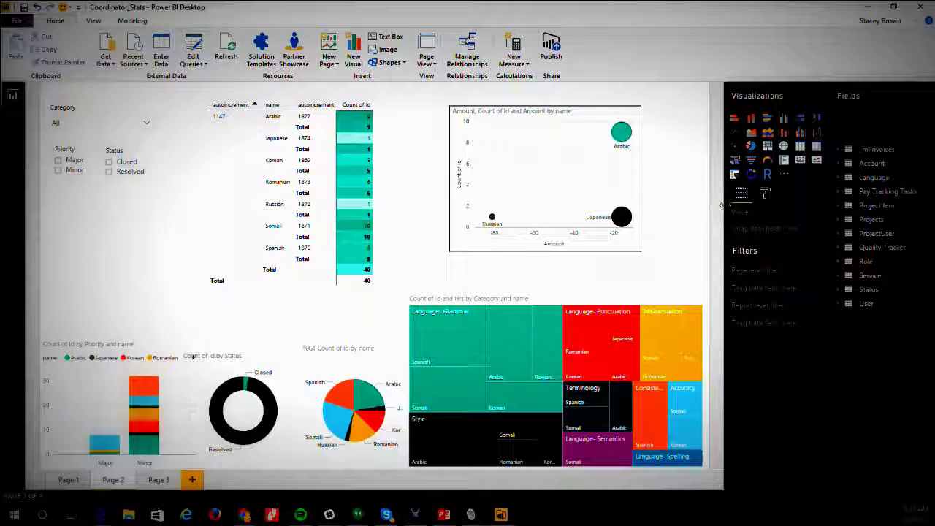
pyautogui.click(734, 160)
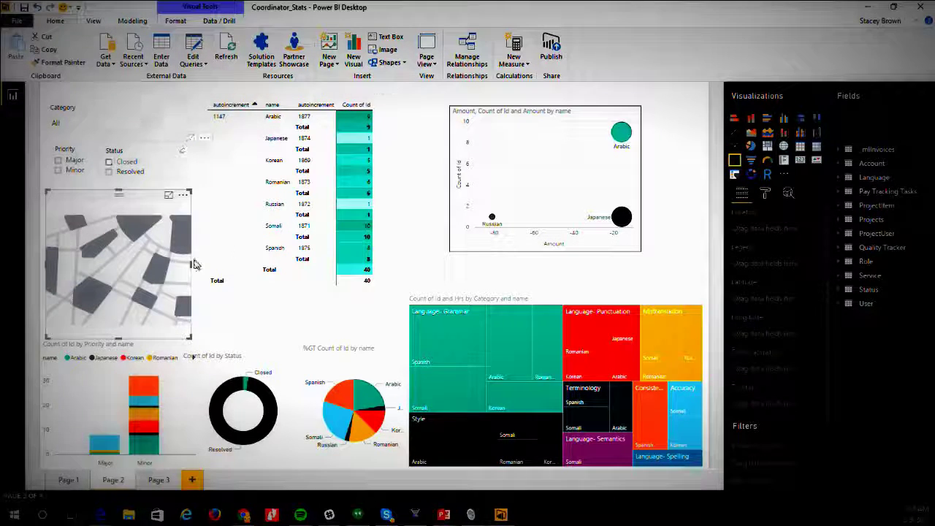
pyautogui.press('Delete')
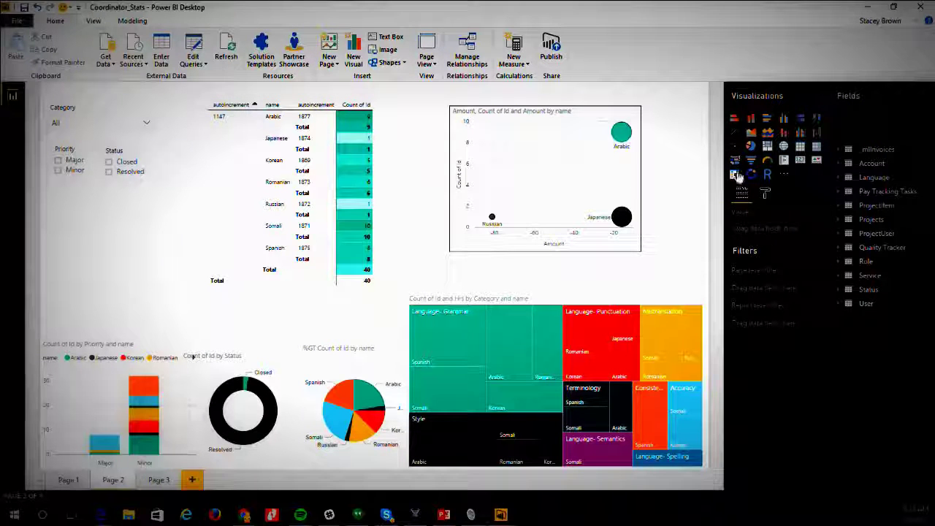
pyautogui.click(767, 159)
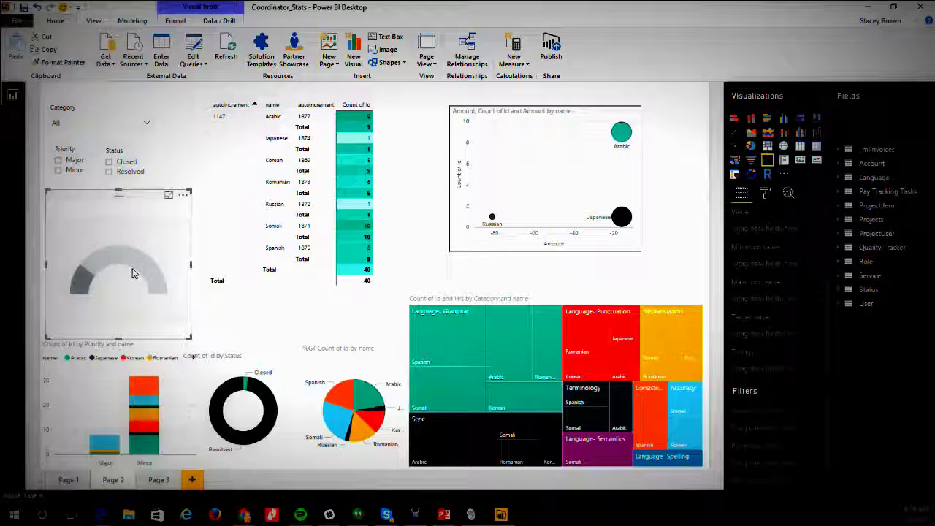
pyautogui.press('Delete')
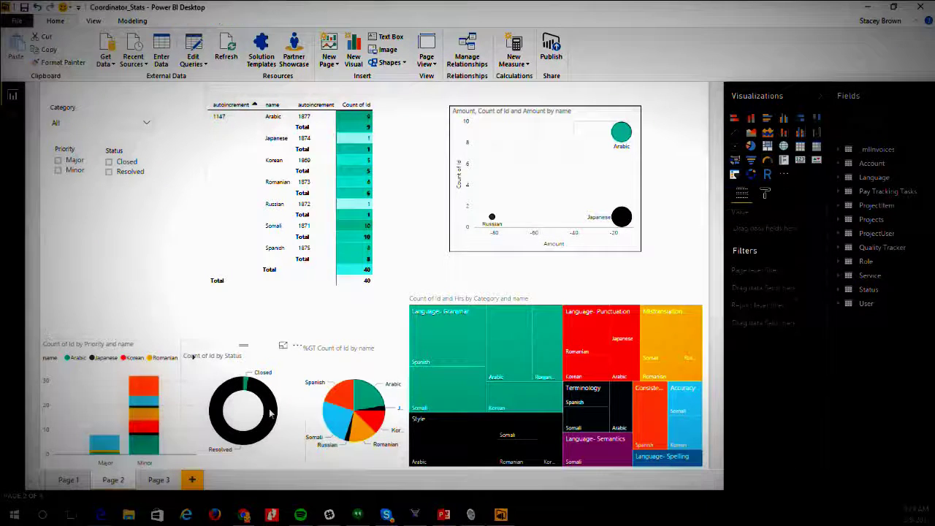
# Cross-filter by the Arabic and Spanish treemap cells, clear it, and paste the %GT Corrections Needed gauge.
pyautogui.click(226, 422)
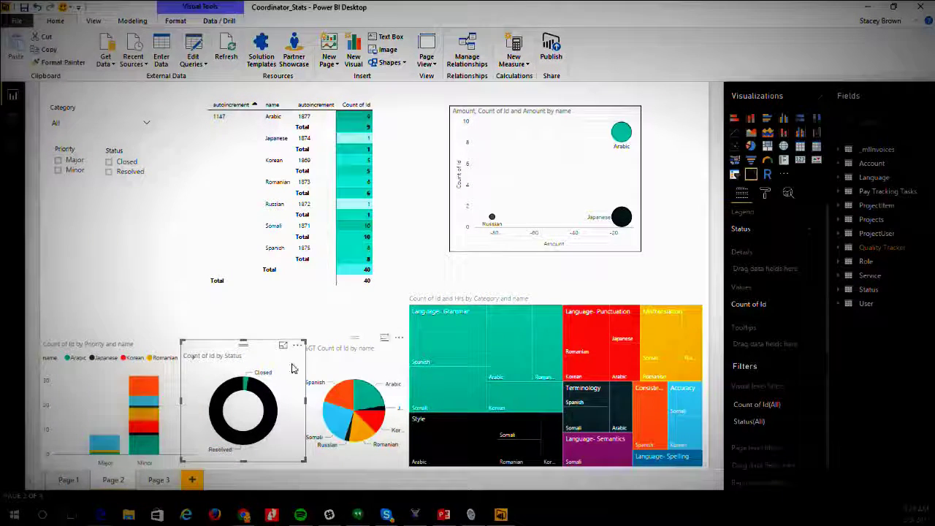
pyautogui.click(490, 355)
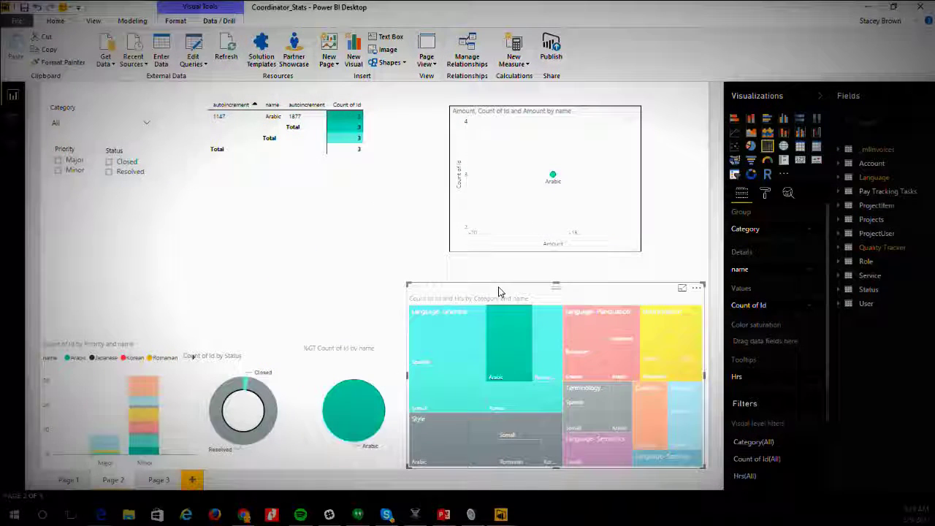
pyautogui.click(475, 358)
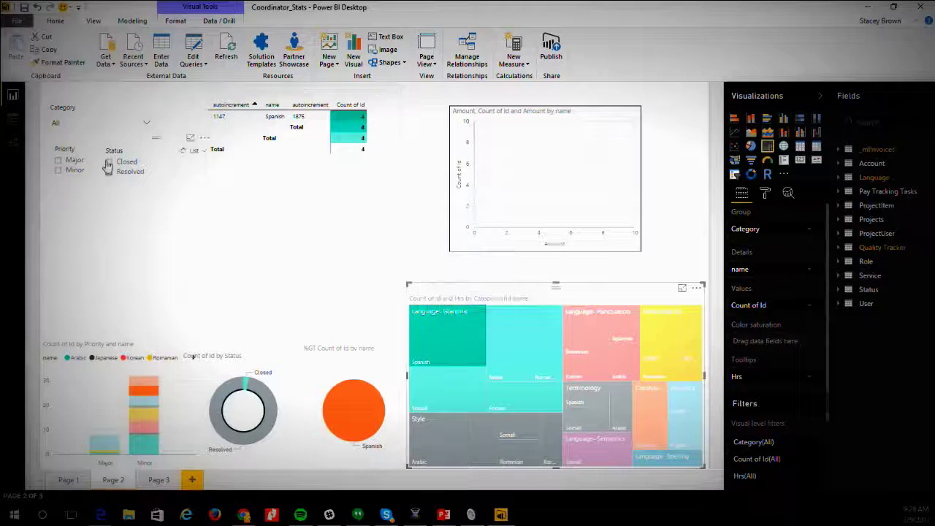
pyautogui.click(515, 336)
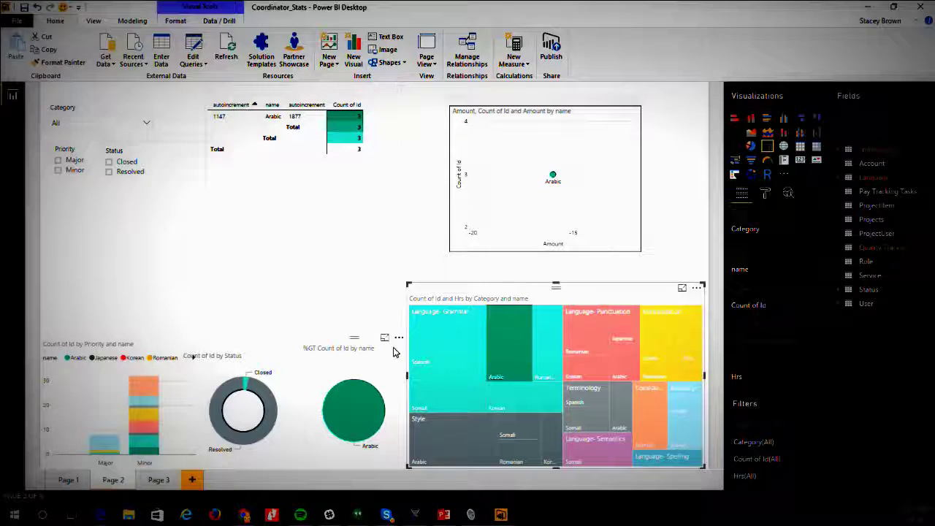
pyautogui.click(168, 267)
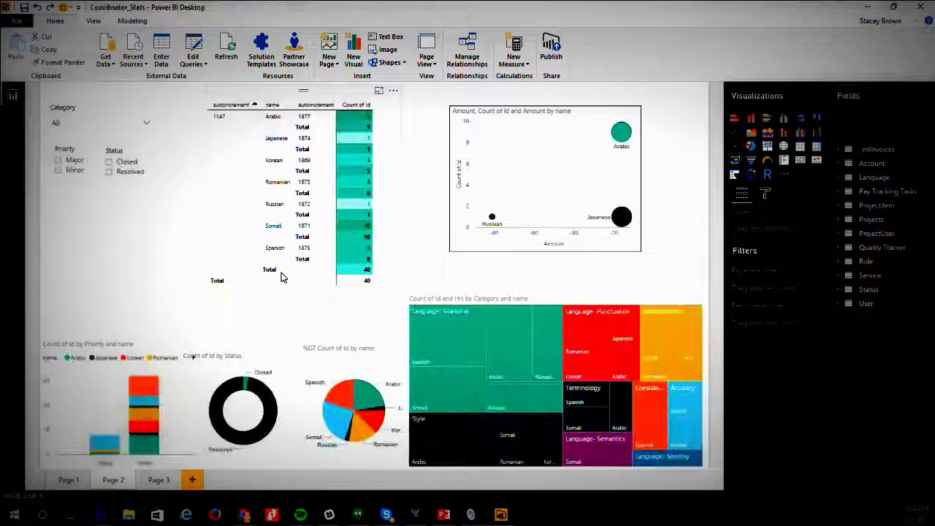
pyautogui.hotkey('ctrl', 'z')
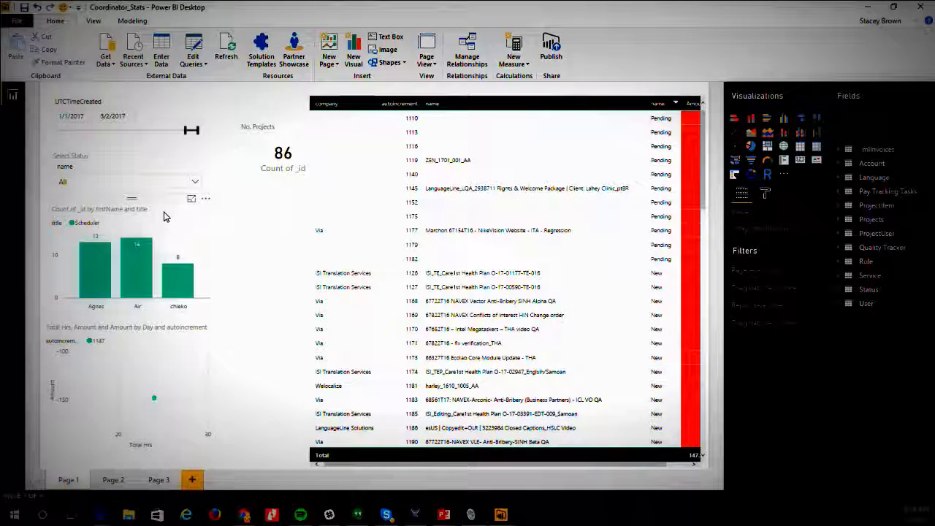
pyautogui.click(115, 485)
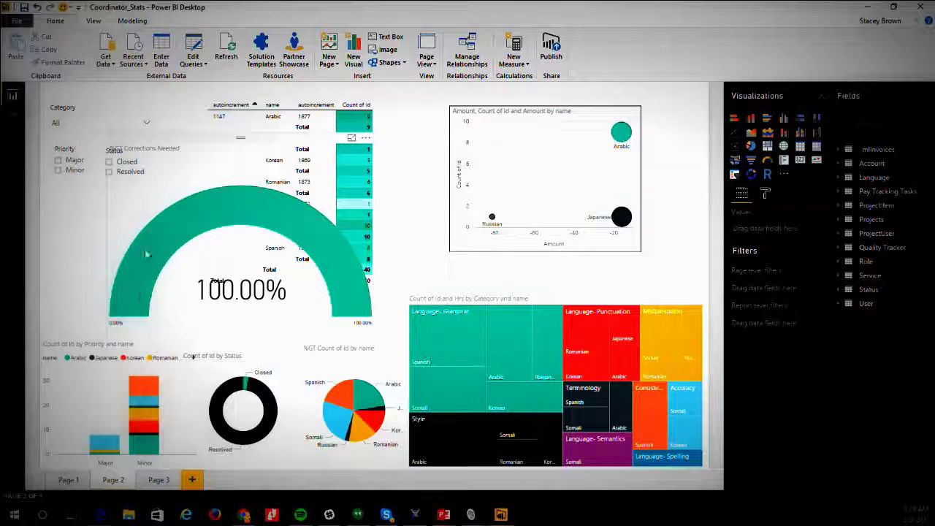
pyautogui.moveTo(153, 247)
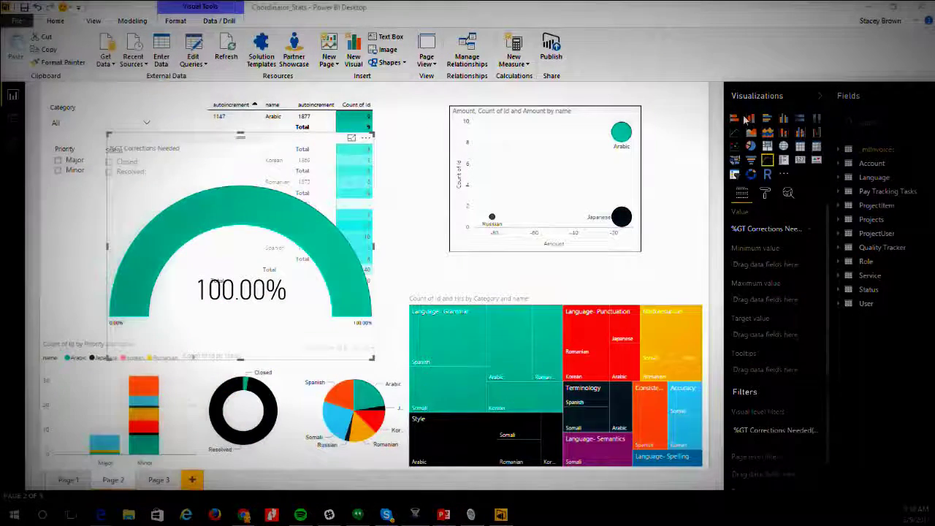
# Convert the gauge to a column chart on the left, split by the Language table's name field.
pyautogui.click(751, 119)
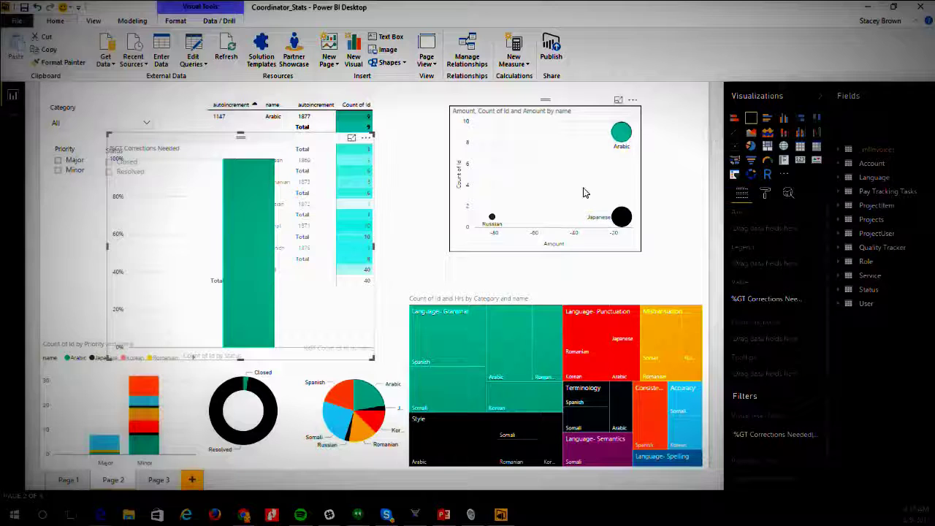
pyautogui.moveTo(241, 137); pyautogui.dragTo(163, 179)
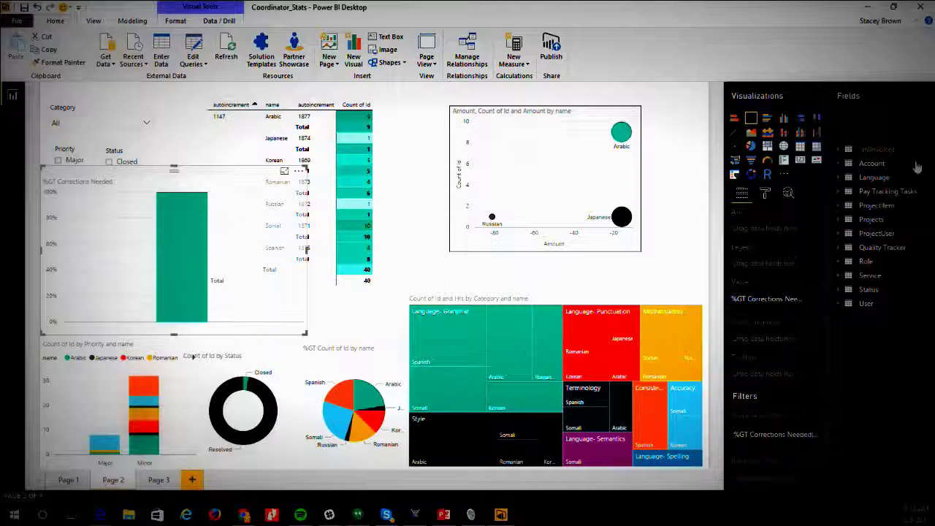
pyautogui.click(841, 177)
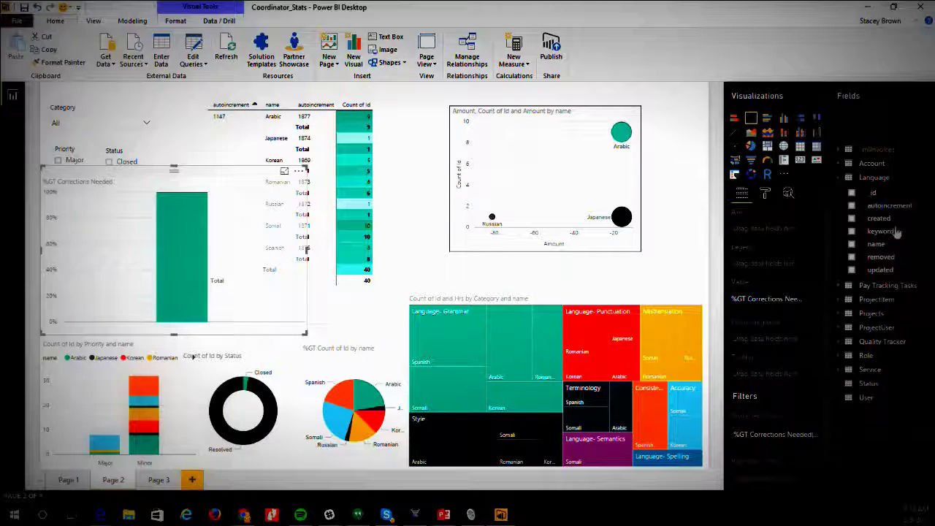
pyautogui.click(851, 245)
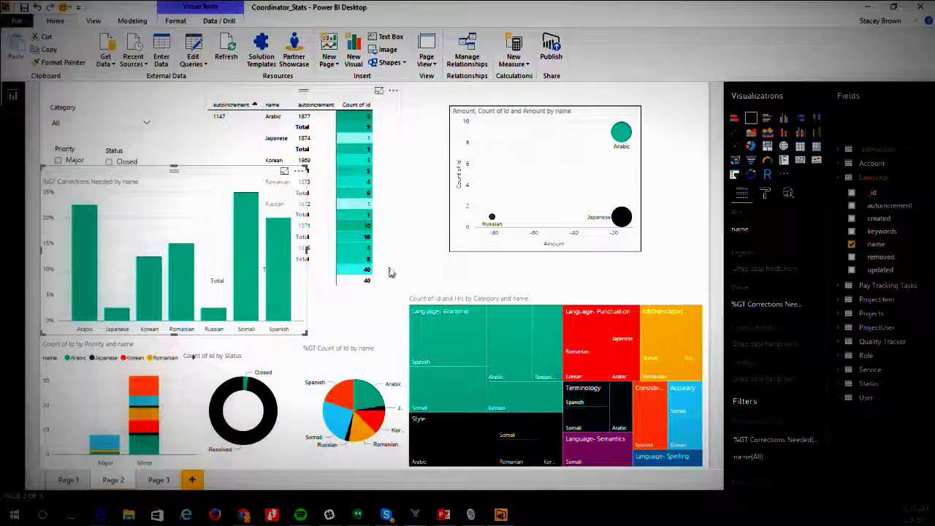
pyautogui.click(334, 322)
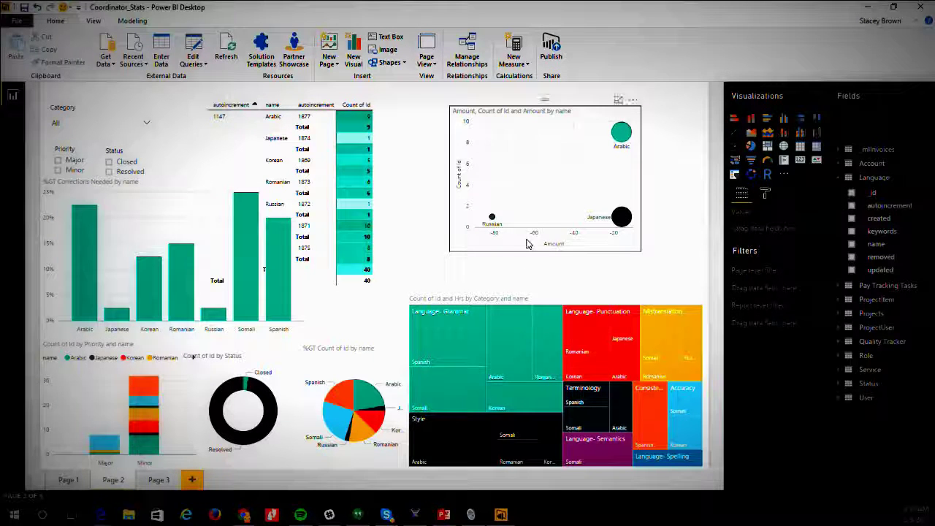
# Cross-filter the report to the Arabic column and move the chart down below the slicers.
pyautogui.click(184, 192)
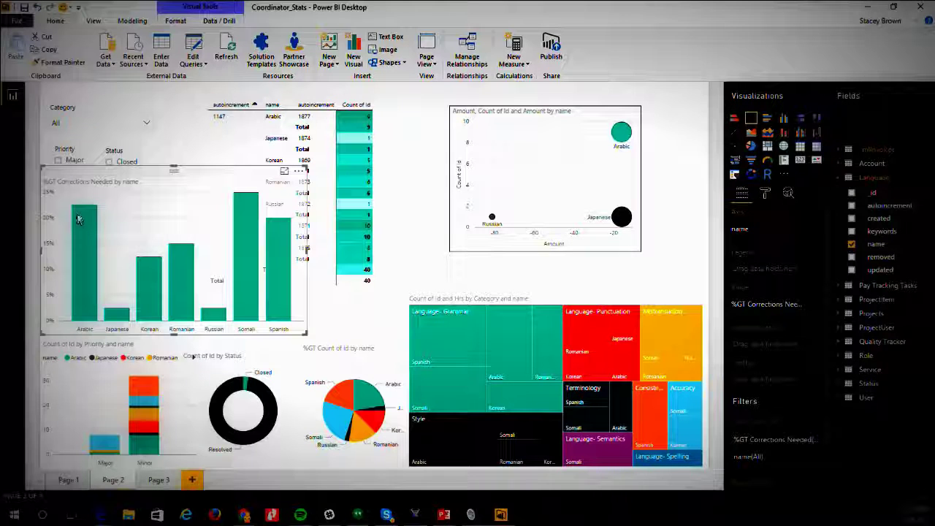
pyautogui.moveTo(83, 258)
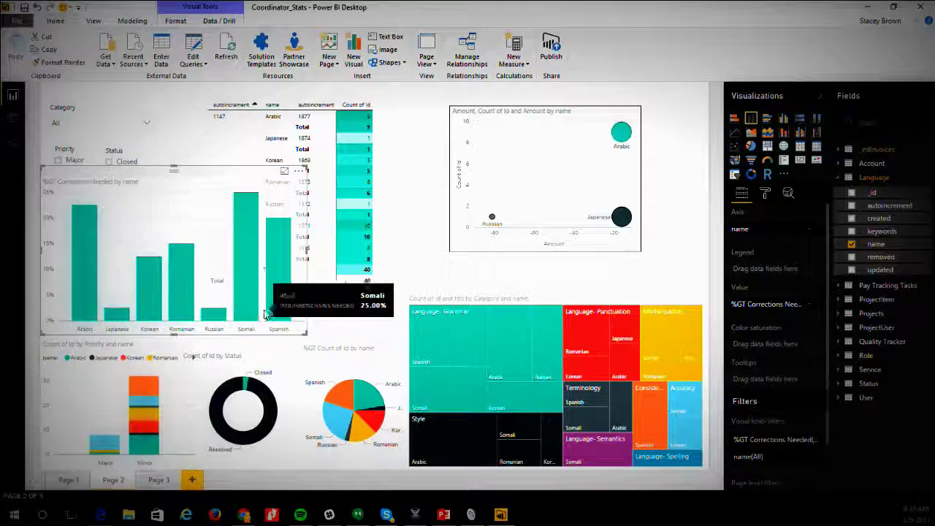
pyautogui.click(86, 264)
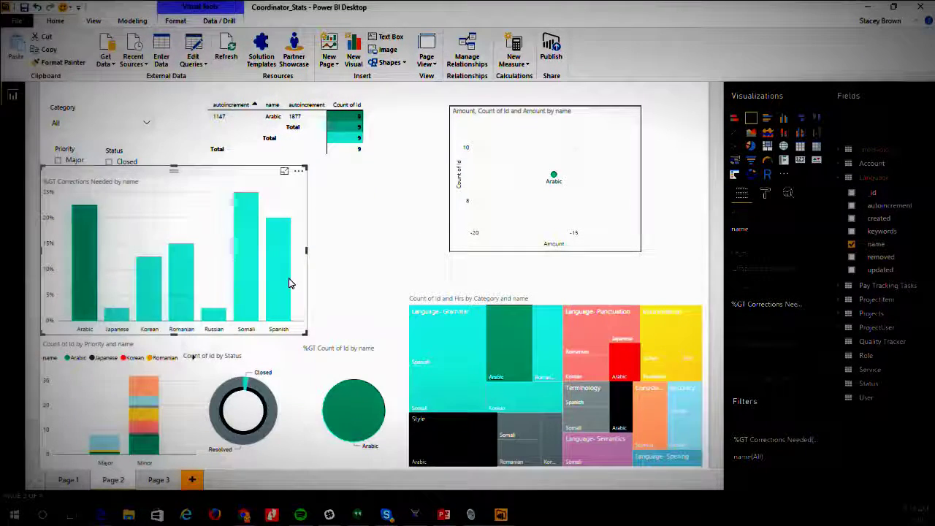
pyautogui.moveTo(173, 168); pyautogui.dragTo(174, 202)
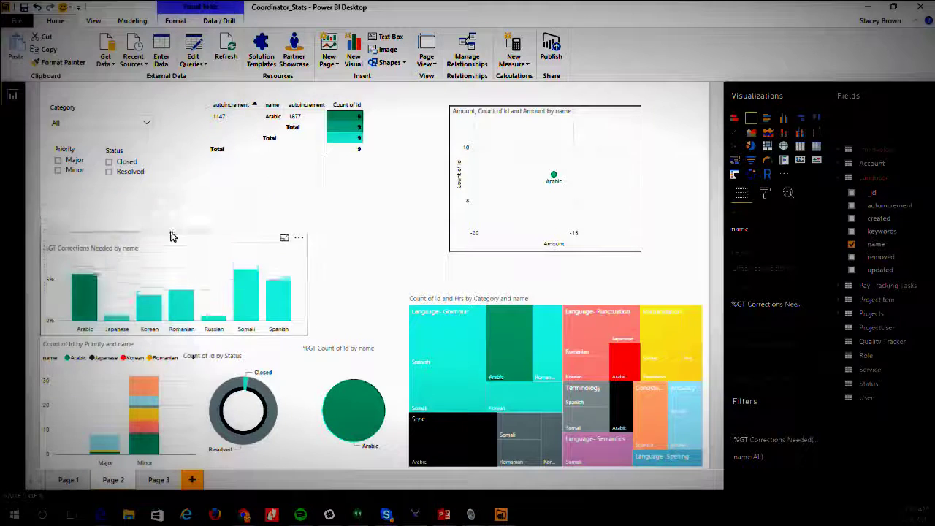
pyautogui.click(339, 184)
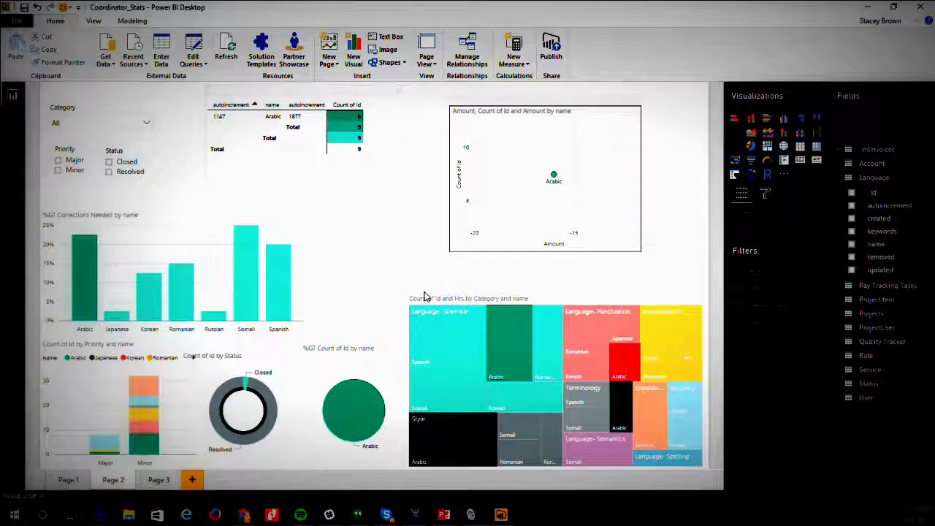